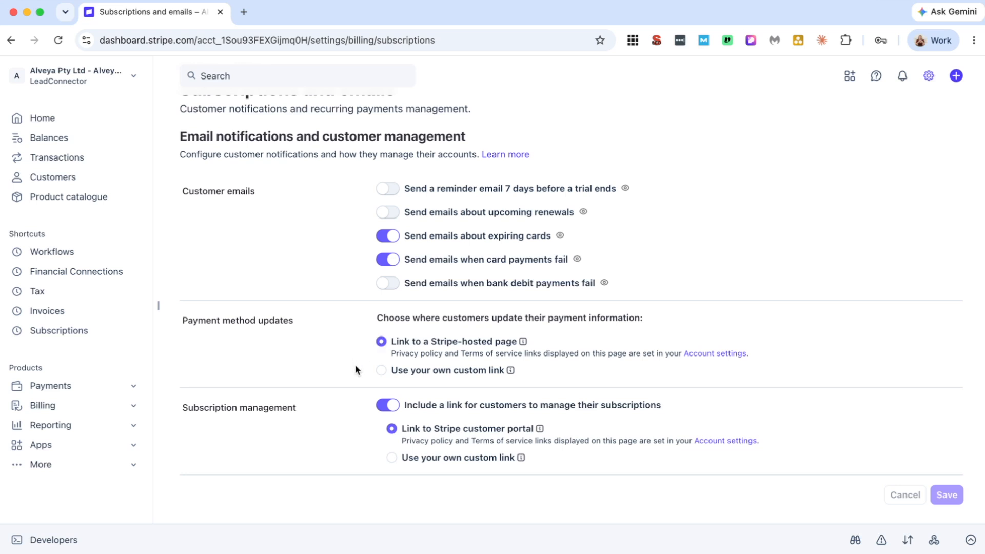
# - Under Manage failed payments, set the subscription status to cancel the subscription if all retries for a payment fail
pyautogui.scroll(-5, 355, 365)
pyautogui.scroll(-5, 355, 365)
pyautogui.scroll(-1, 356, 367)
pyautogui.scroll(-6, 356, 368)
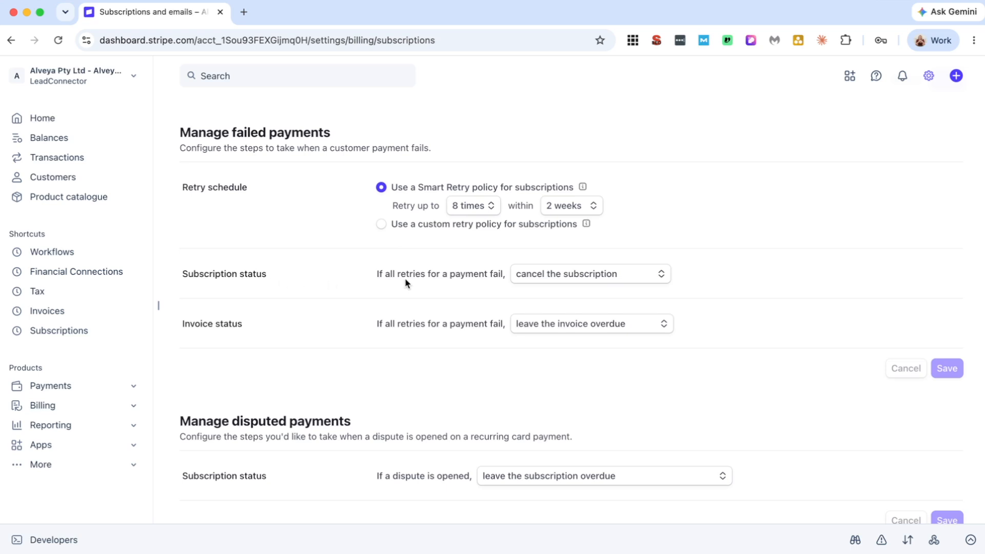
pyautogui.click(566, 277)
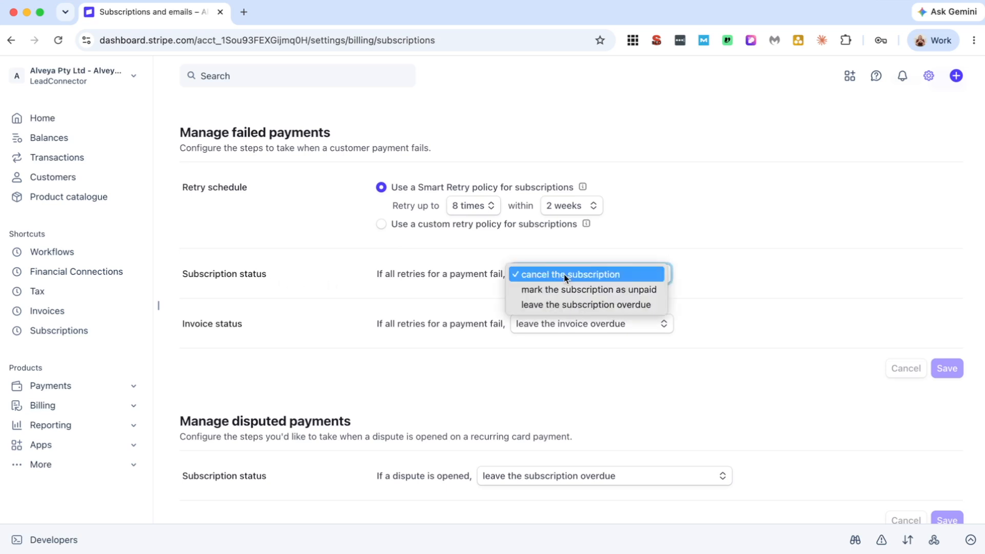
pyautogui.click(638, 272)
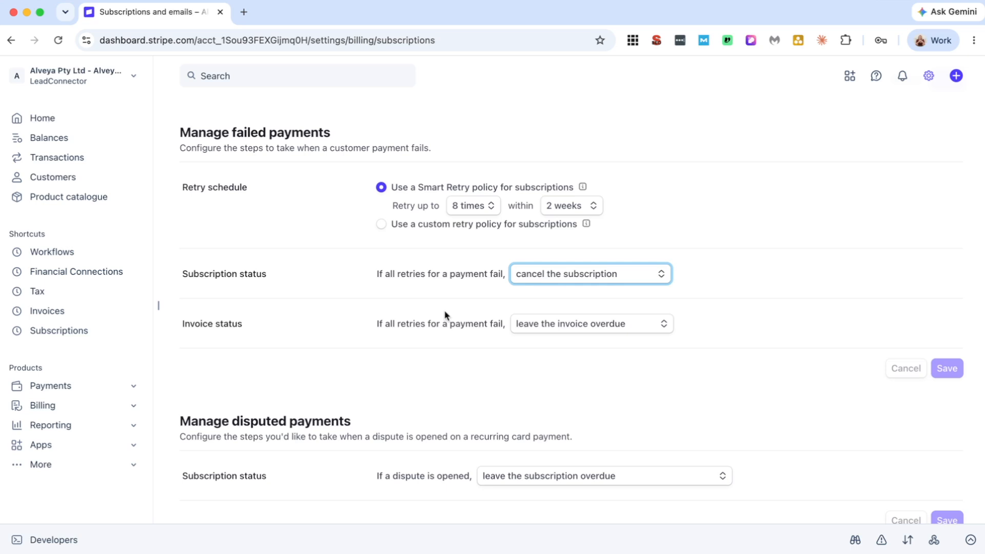
pyautogui.scroll(-1, 445, 314)
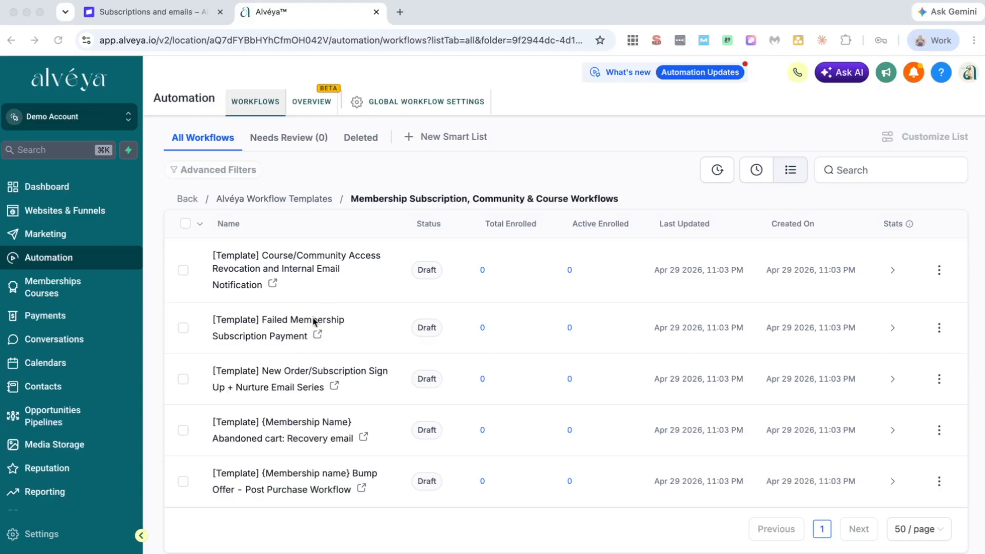
# - Open the "[Template] Failed Membership Subscription Payment" workflow and review its Payment Received trigger settings
pyautogui.click(312, 323)
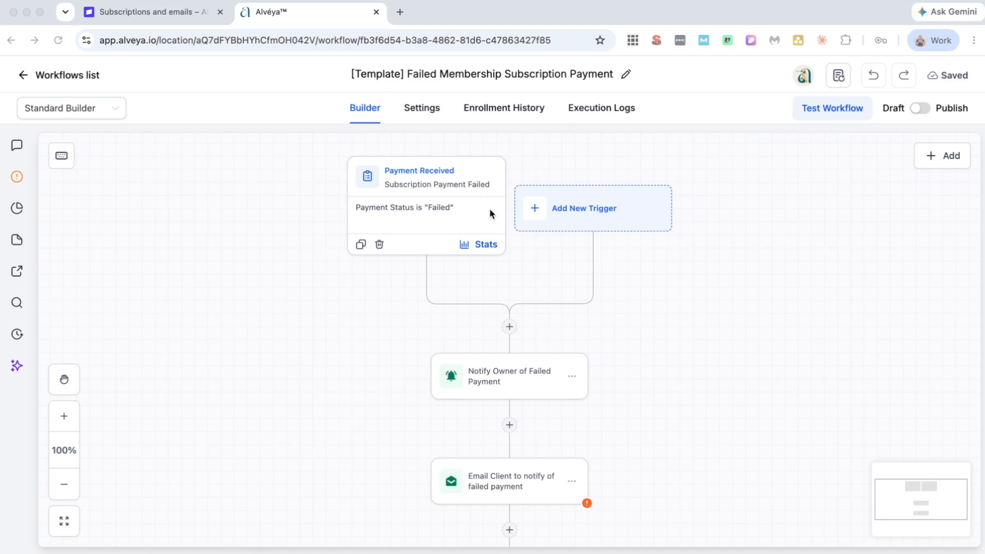
pyautogui.click(459, 212)
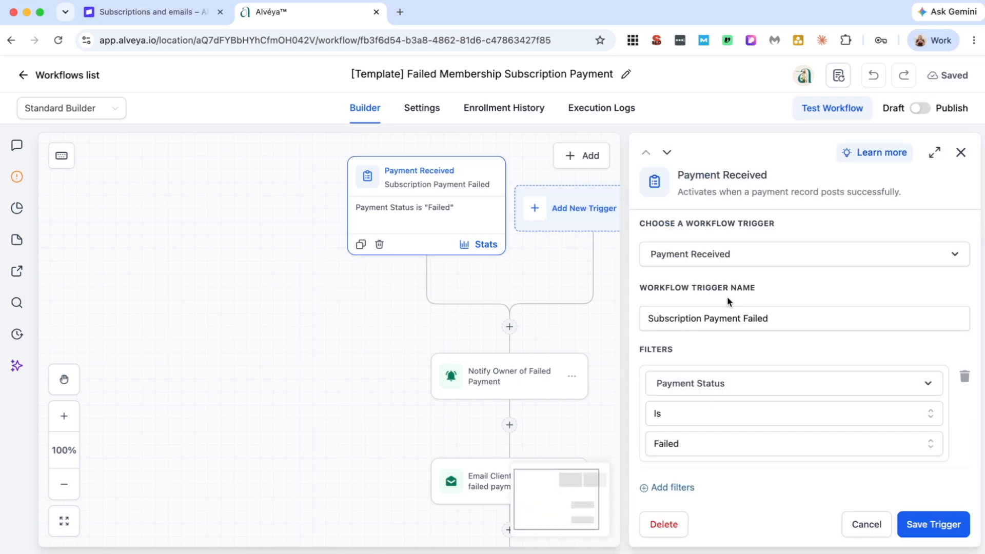
pyautogui.scroll(-1, 740, 292)
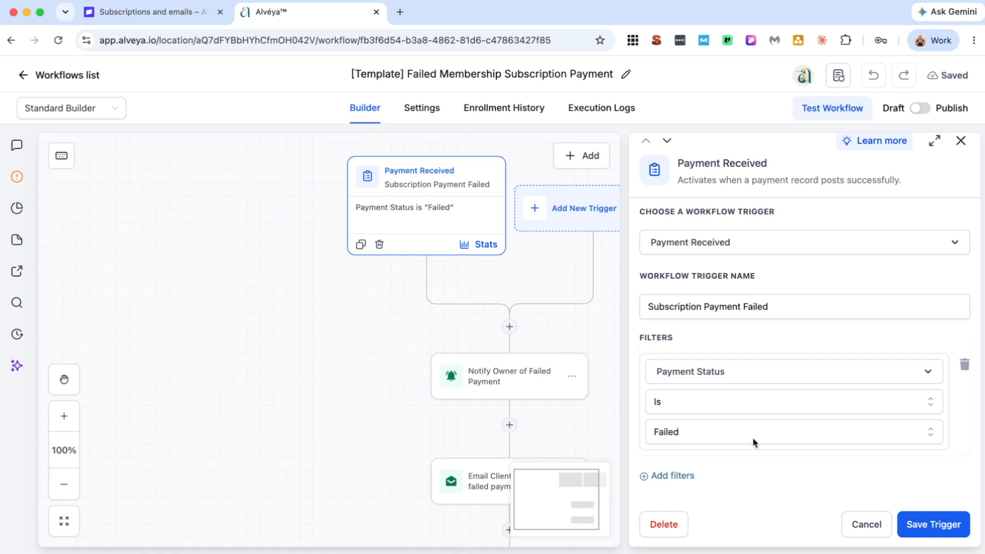
# - Try adding a Global Product filter with the operator Is to the Payment Received trigger and view its product choices
pyautogui.click(685, 476)
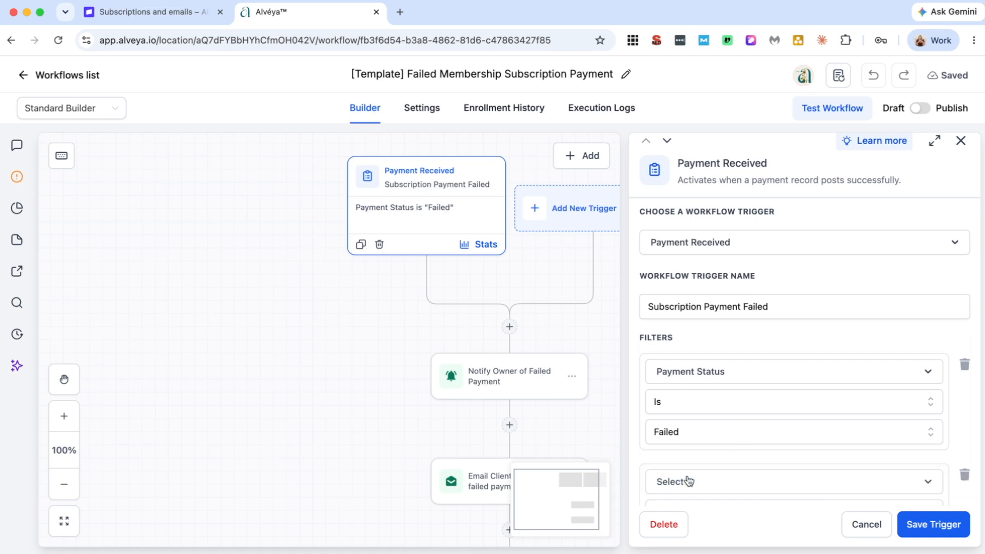
pyautogui.scroll(-3, 743, 442)
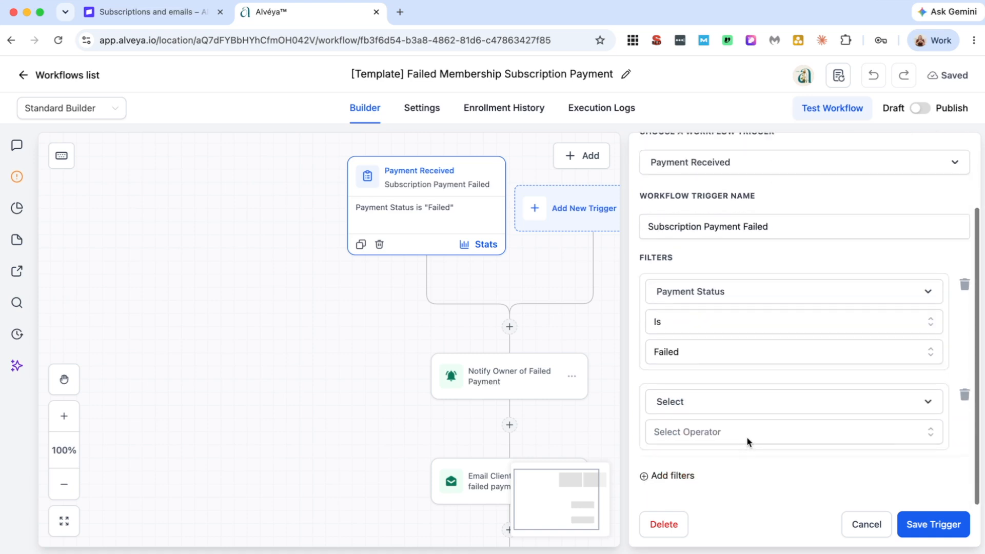
pyautogui.click(746, 403)
pyautogui.scroll(-3, 704, 441)
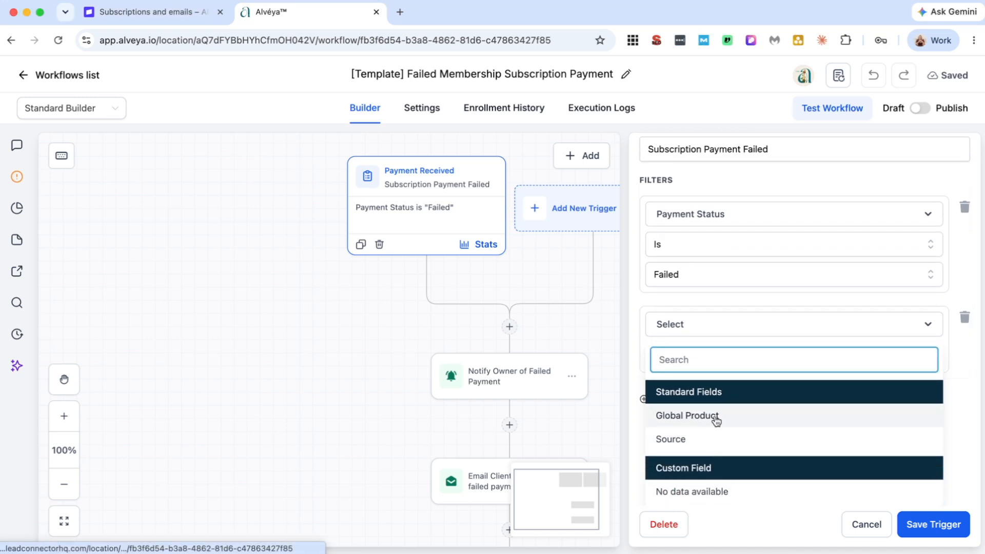
pyautogui.click(716, 420)
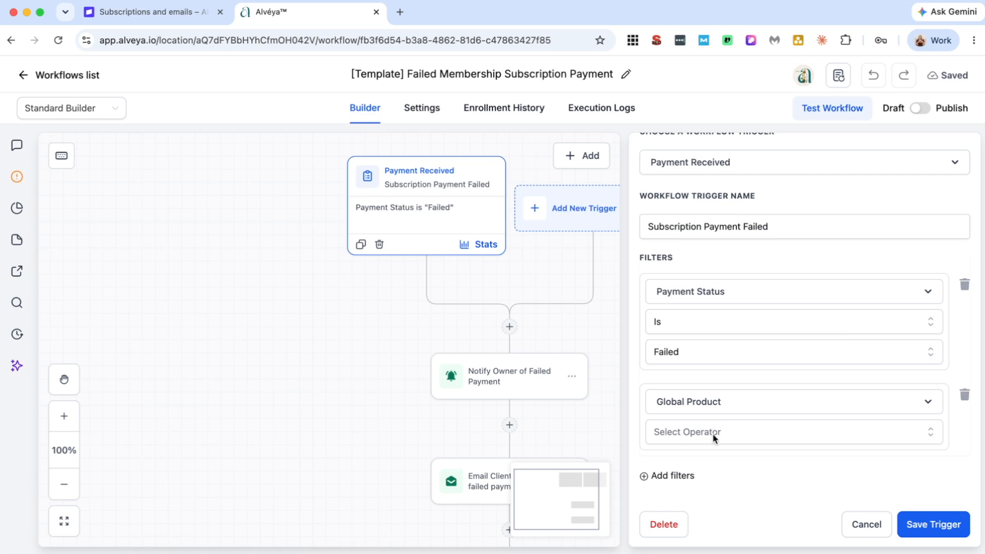
pyautogui.click(714, 433)
pyautogui.click(707, 461)
pyautogui.scroll(-1, 785, 423)
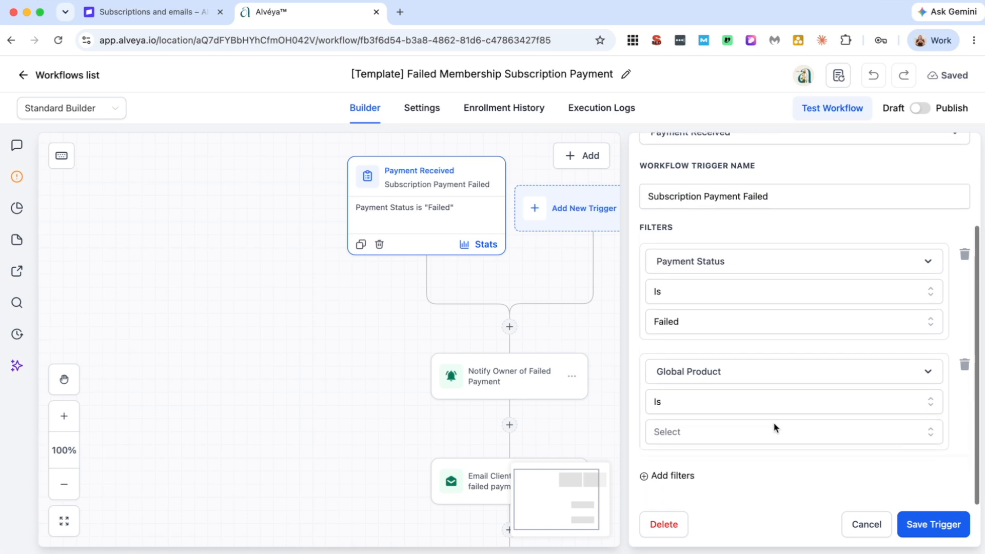
pyautogui.click(750, 434)
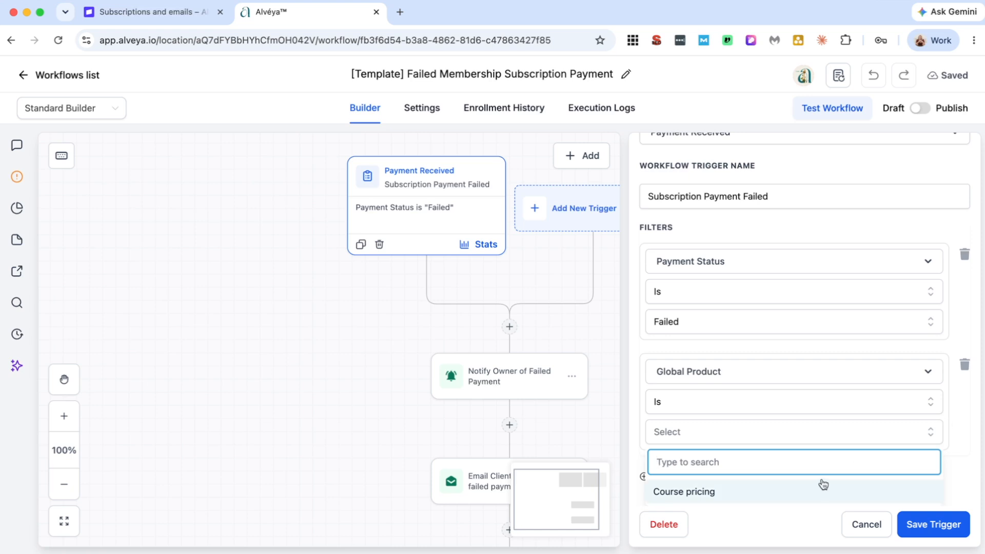
pyautogui.click(546, 428)
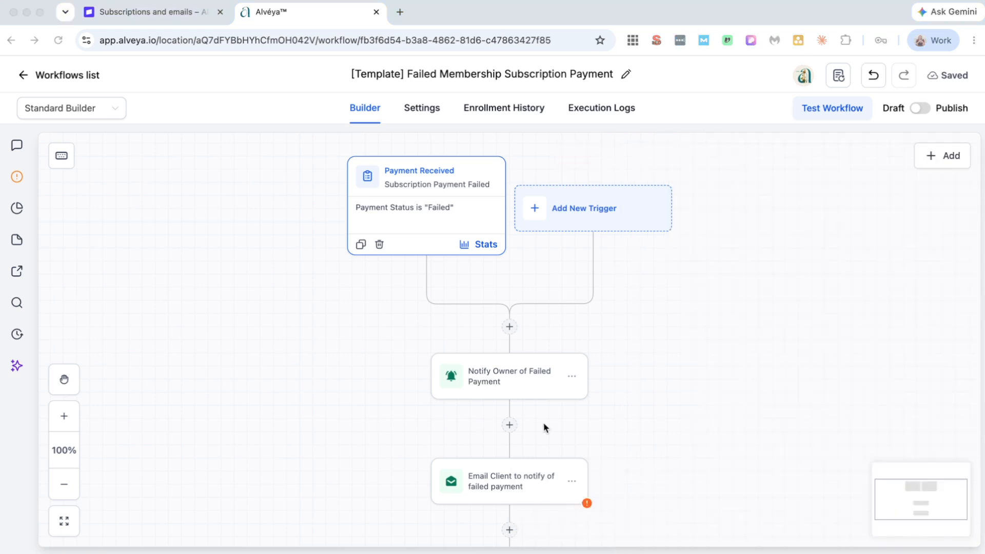
# - Review the sender, recipient, subject and message of the Notify Owner of Failed Payment action, leaving it unsaved
pyautogui.click(537, 389)
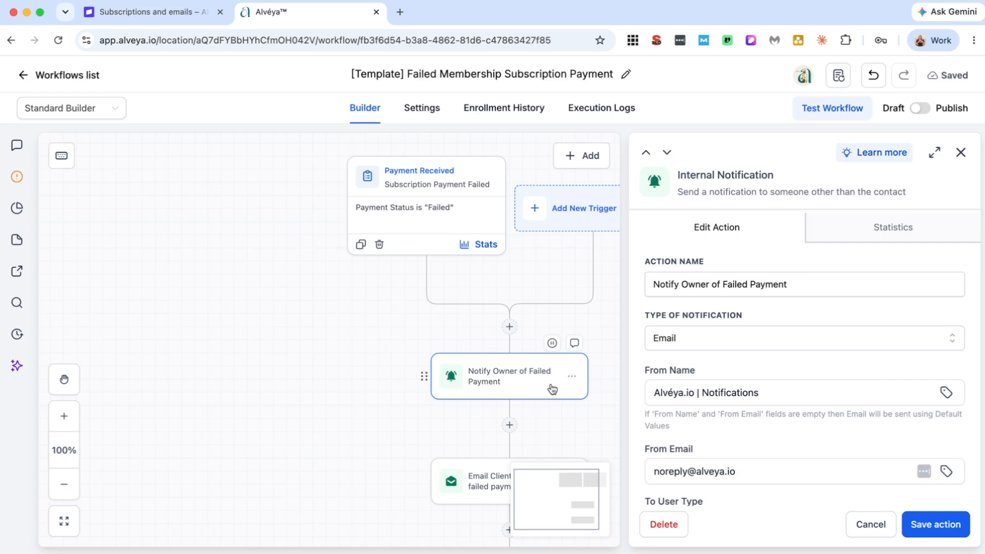
pyautogui.scroll(-5, 735, 381)
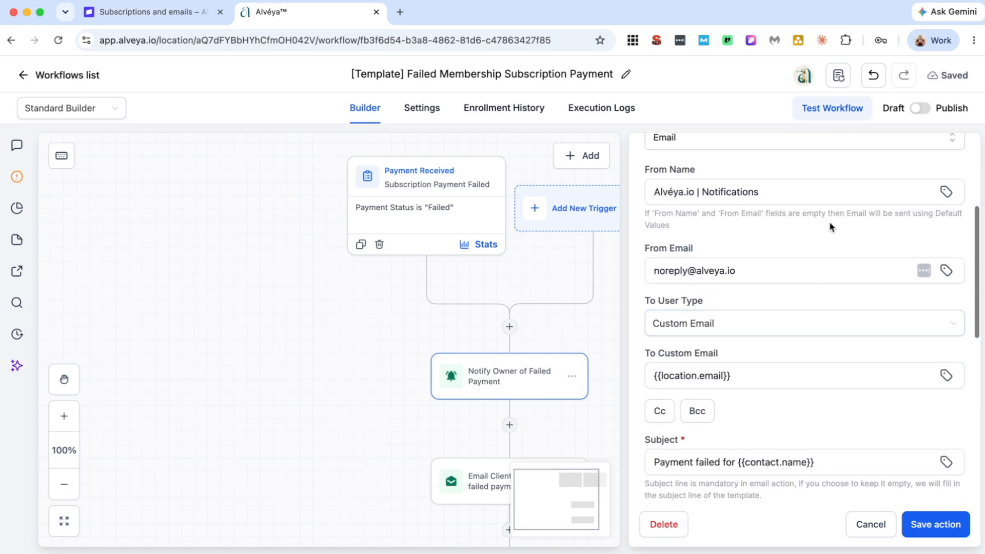
pyautogui.scroll(-2, 824, 244)
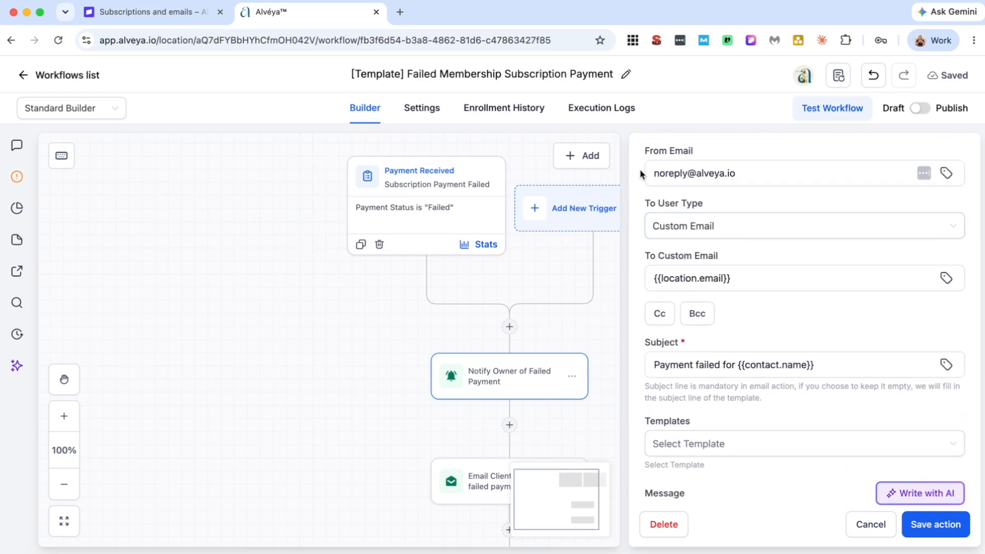
pyautogui.tripleClick(746, 170)
pyautogui.scroll(-3, 739, 367)
pyautogui.scroll(-3, 739, 367)
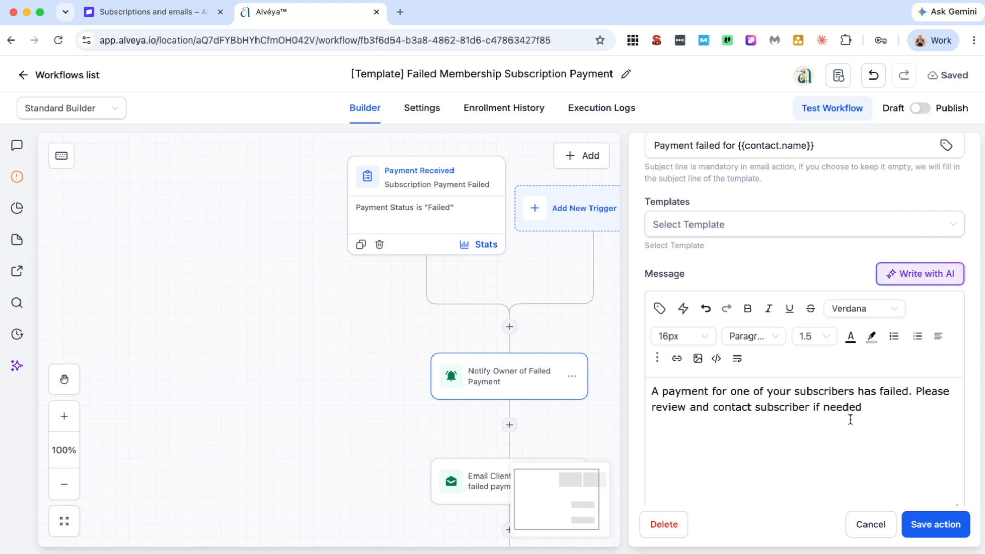
pyautogui.click(884, 531)
# - Review the Email Client to notify of failed payment action and open its email design for editing
pyautogui.scroll(-2, 620, 492)
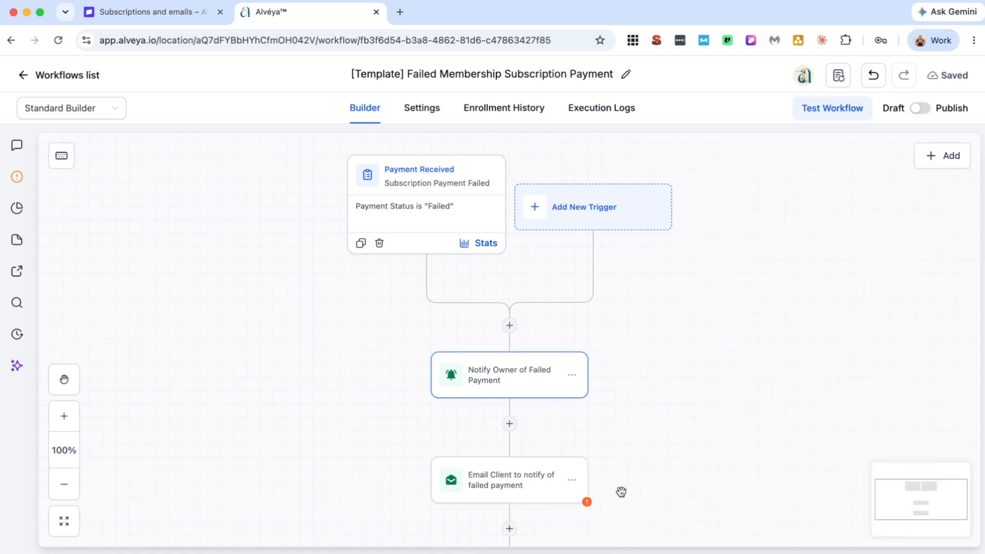
pyautogui.click(526, 396)
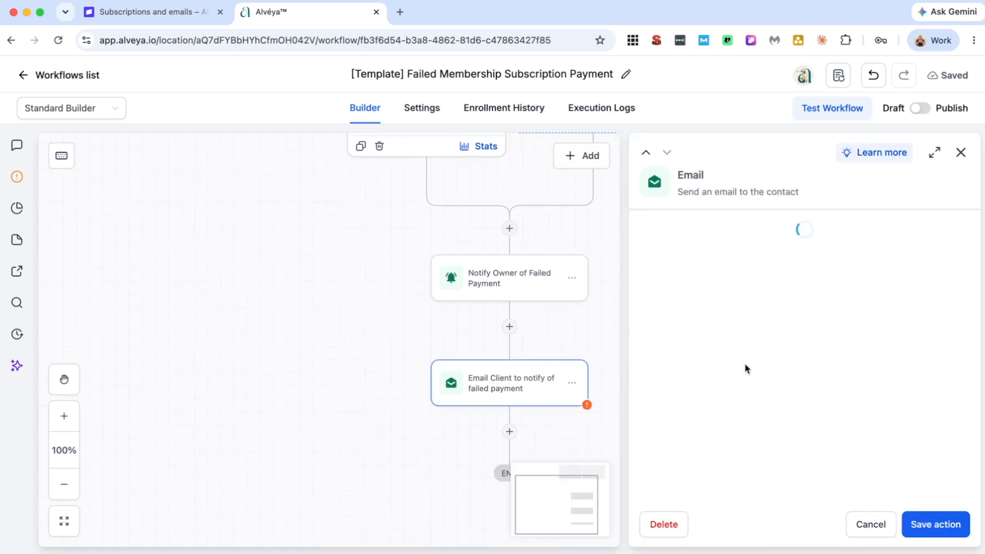
pyautogui.scroll(-2, 830, 370)
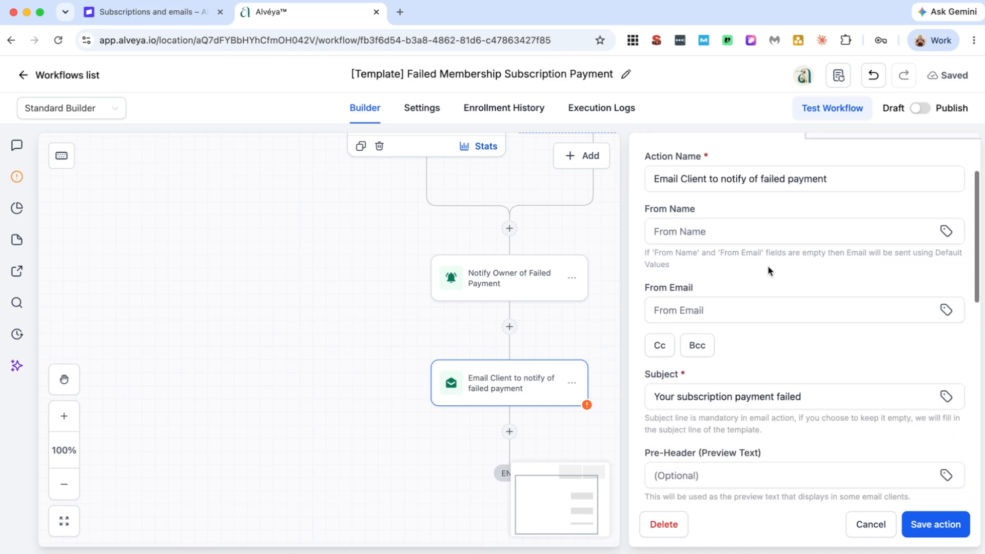
pyautogui.scroll(-4, 775, 350)
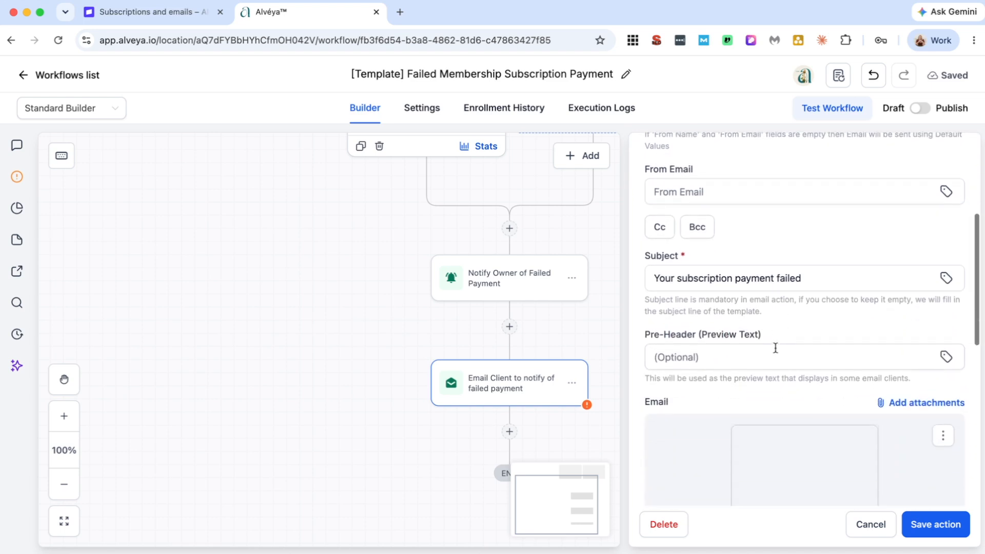
pyautogui.scroll(-1, 773, 391)
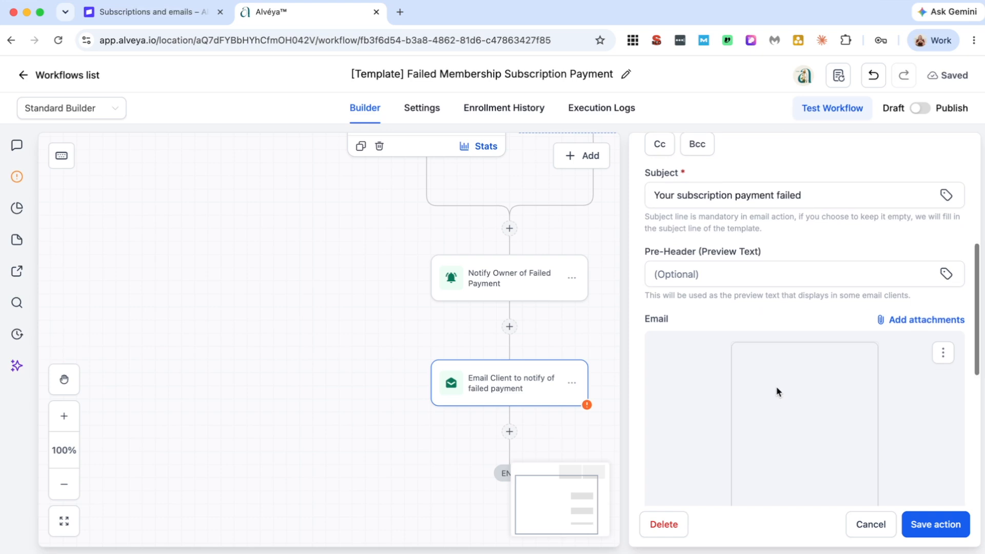
pyautogui.click(938, 300)
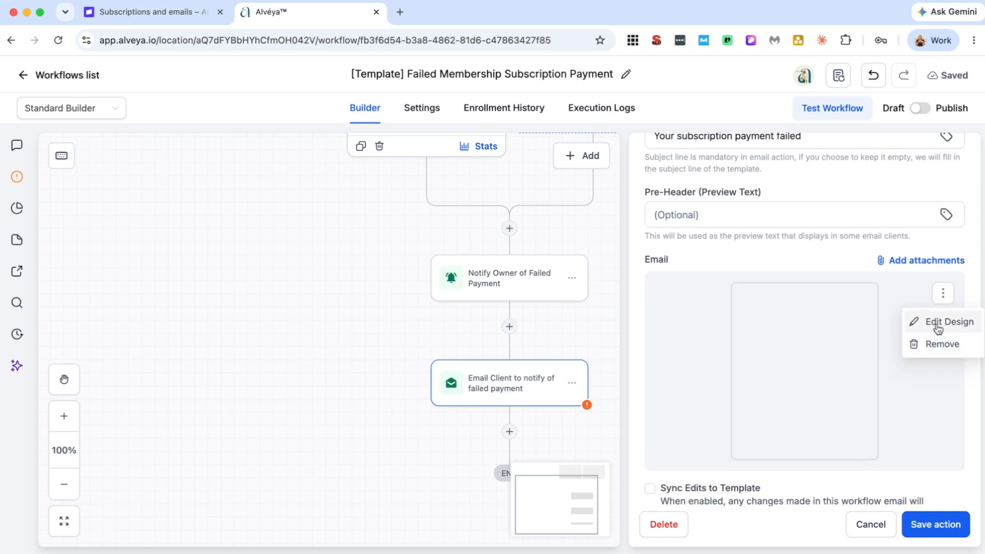
pyautogui.click(938, 326)
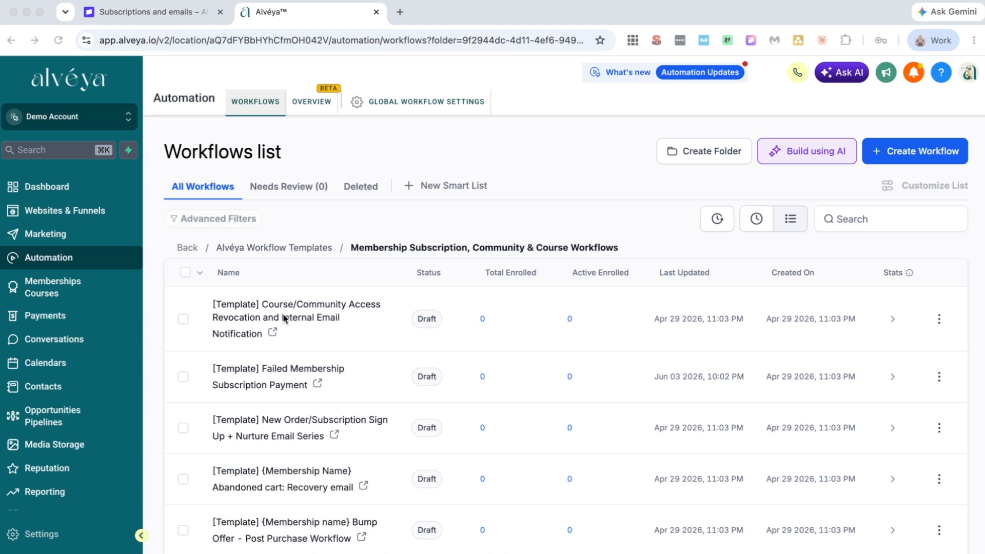
# - Open the Course/Community Access Revocation and Internal Email Notification template and review its Subscription trigger's status filter
pyautogui.click(283, 318)
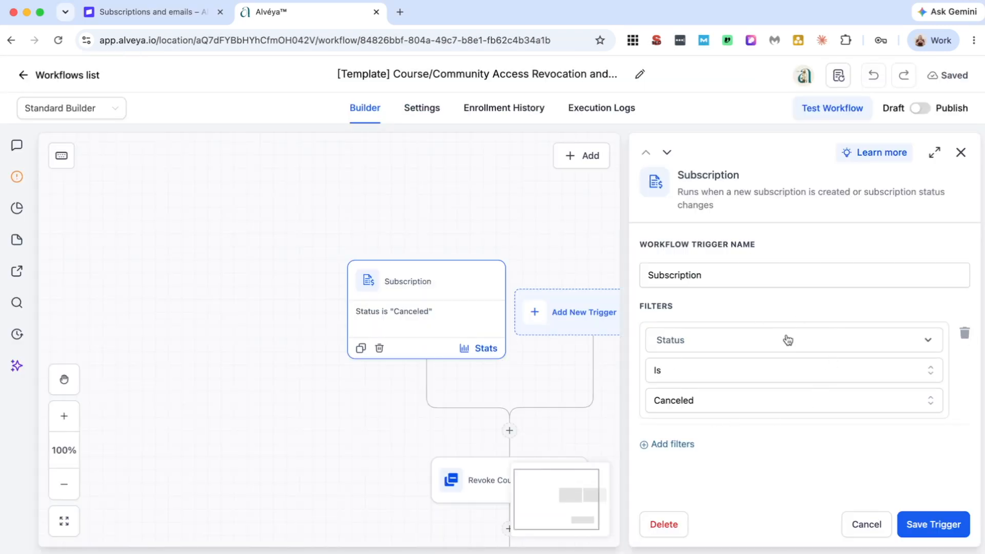
pyautogui.click(866, 524)
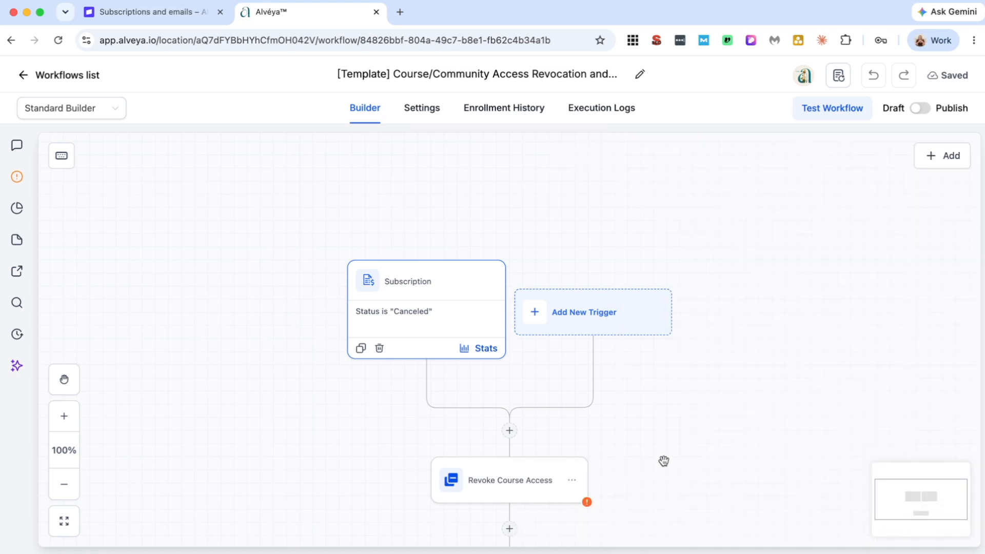
# - View the offers that can be chosen in the Revoke Course Access action, without saving any change
pyautogui.scroll(-2, 582, 446)
pyautogui.click(519, 409)
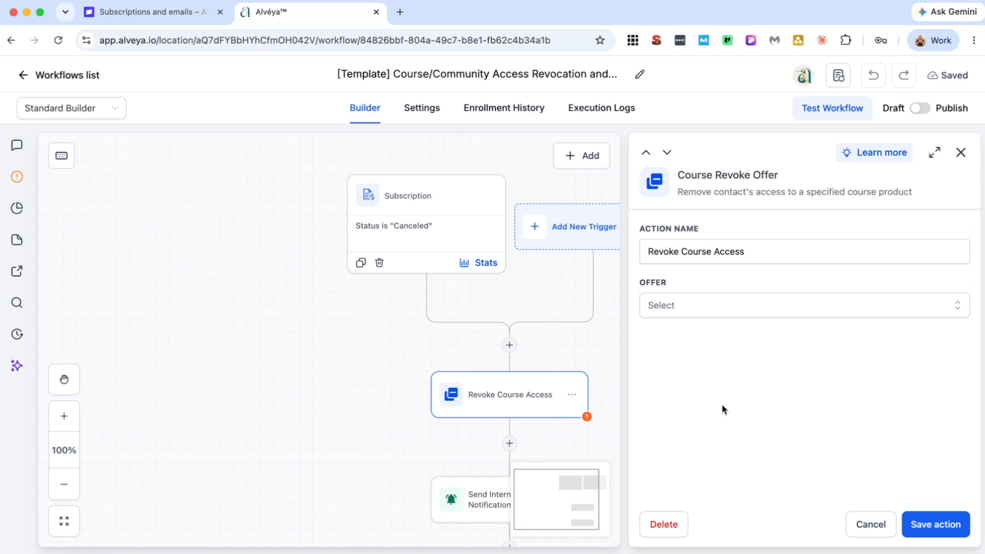
pyautogui.click(752, 308)
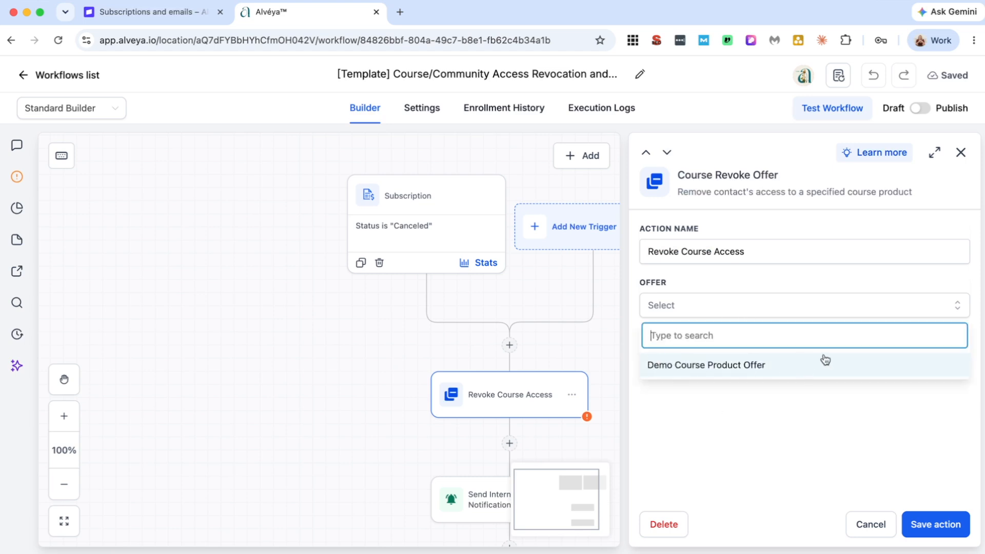
pyautogui.click(883, 532)
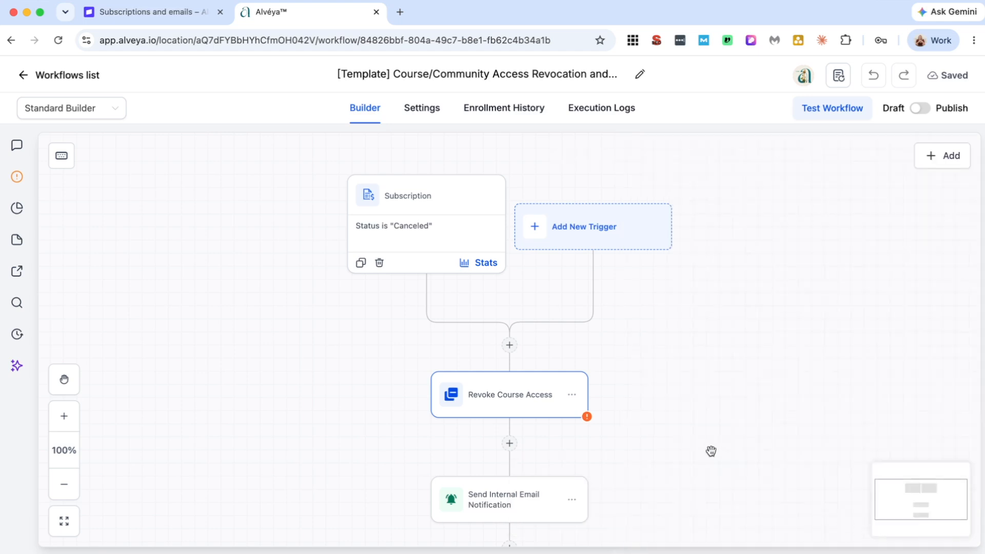
# - Review the title and message of the Send Internal Email Notification action, leaving it unsaved
pyautogui.scroll(-5, 707, 448)
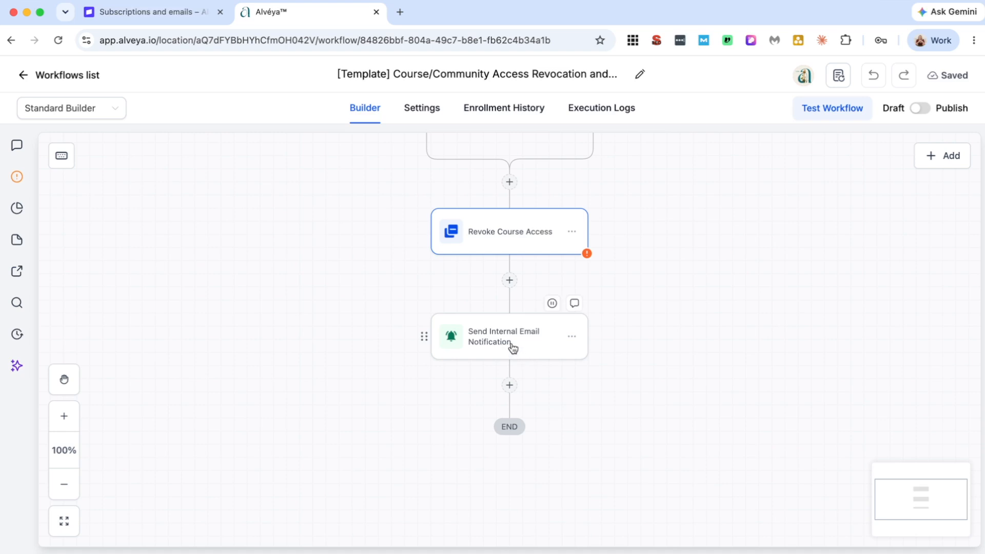
pyautogui.click(511, 345)
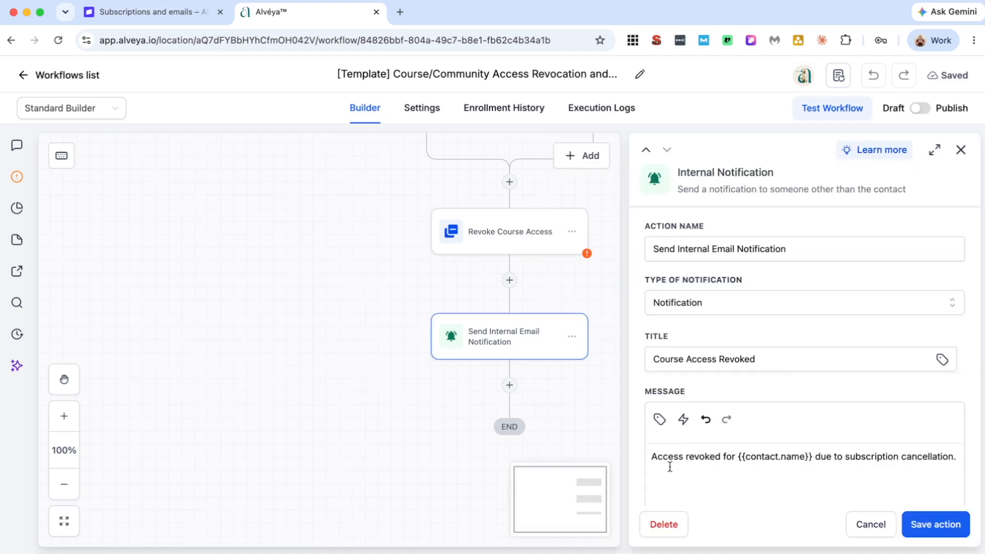
pyautogui.scroll(-1, 682, 452)
pyautogui.moveTo(684, 416); pyautogui.dragTo(921, 426)
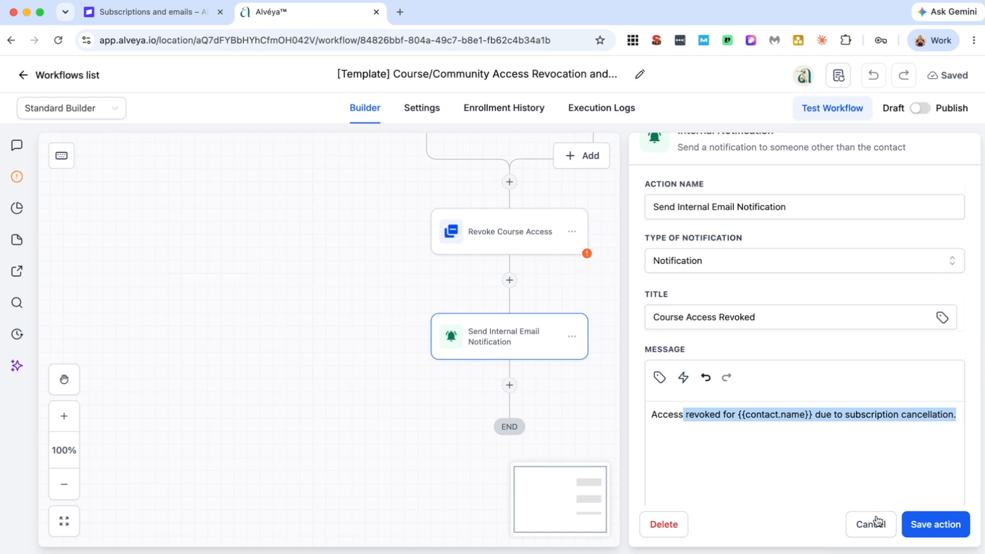
pyautogui.click(783, 455)
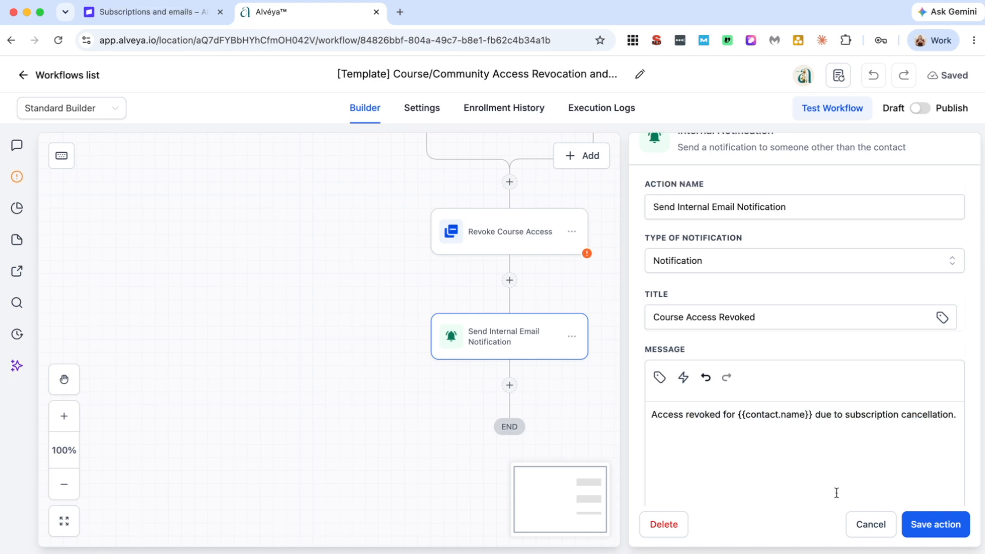
pyautogui.click(866, 524)
pyautogui.click(509, 183)
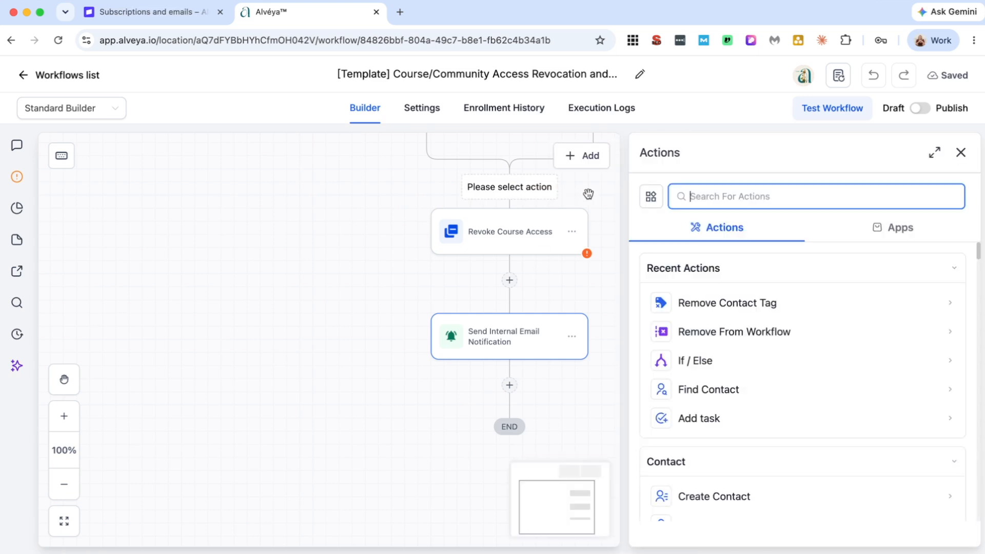
pyautogui.write('wait')
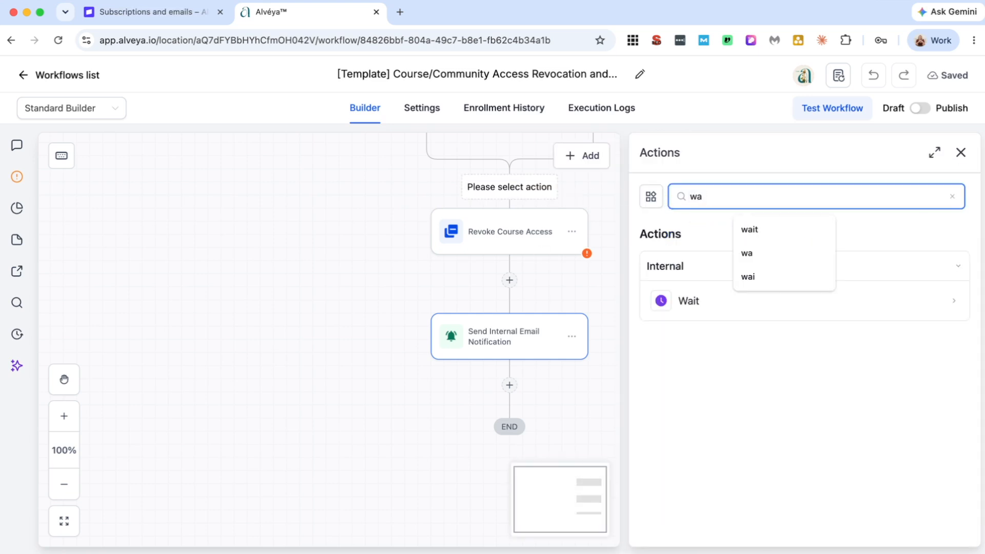
pyautogui.click(699, 303)
pyautogui.click(757, 326)
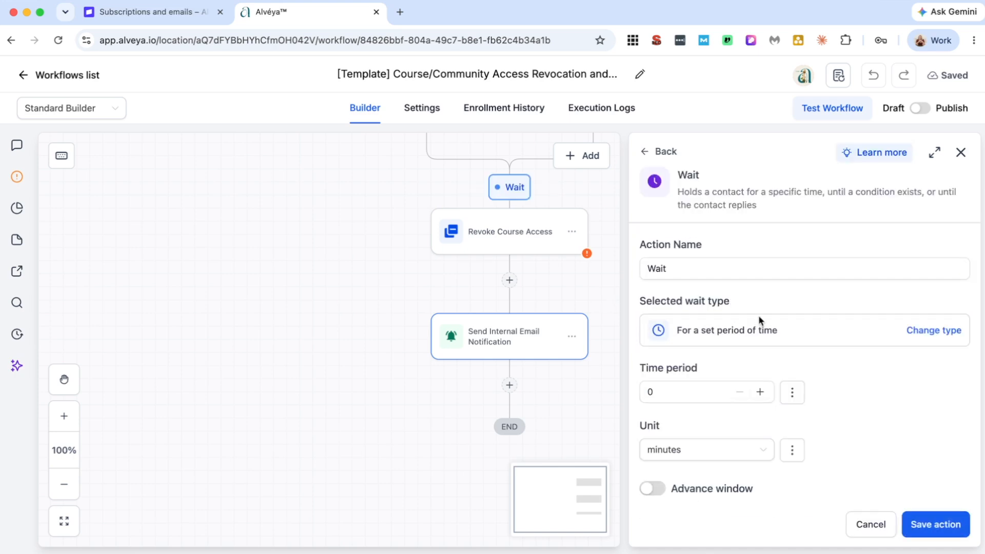
pyautogui.write('.2')
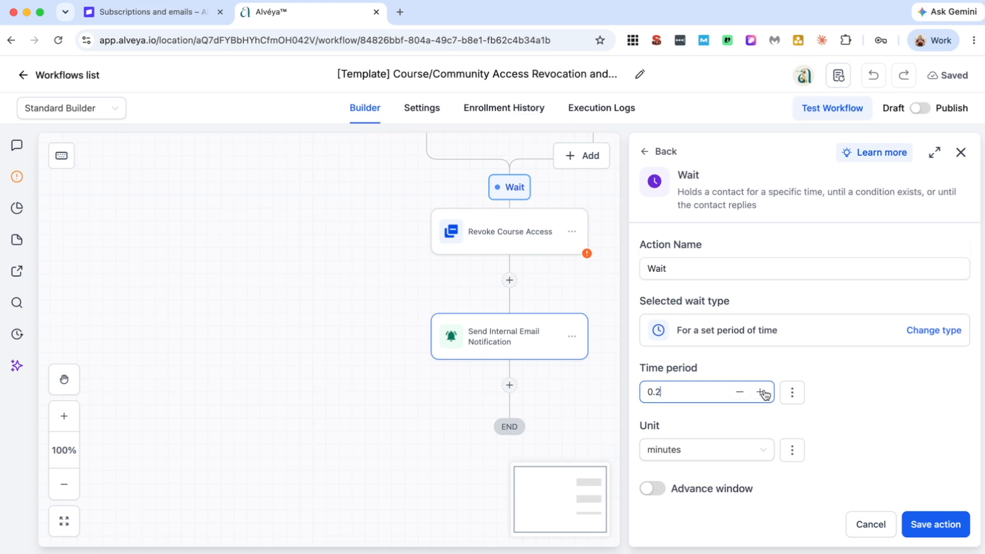
pyautogui.click(880, 524)
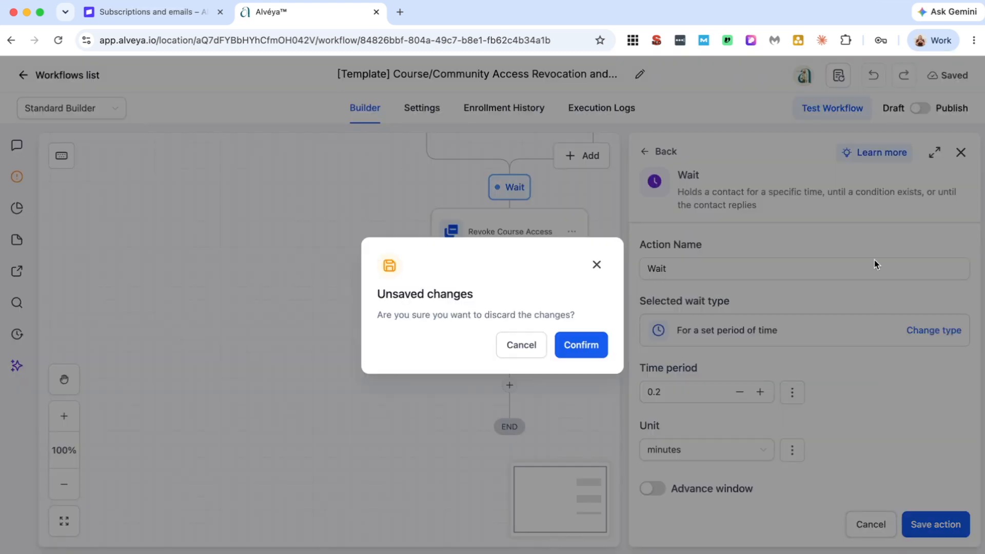
pyautogui.click(580, 345)
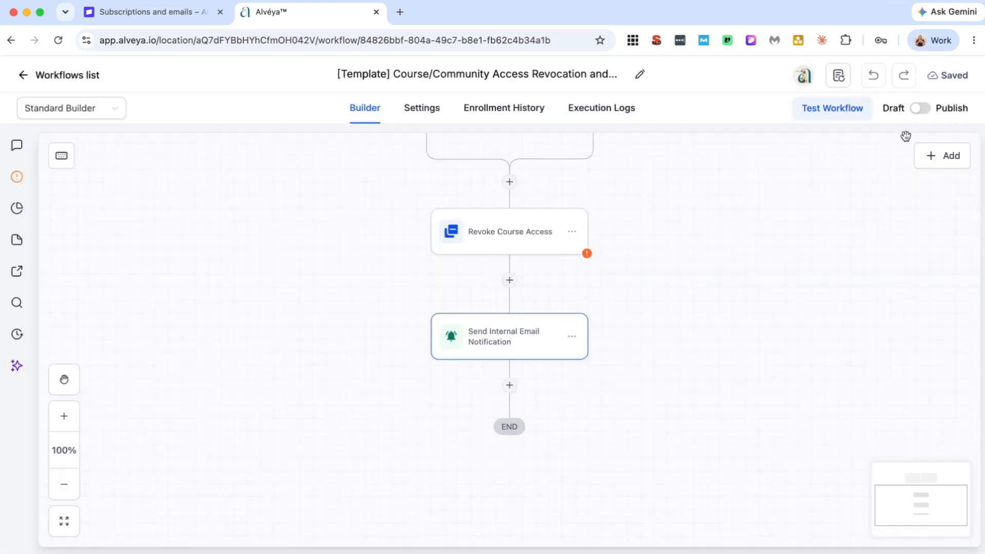
# - Switch the Course/Community Access Revocation and Internal Email Notification workflow from draft to published
pyautogui.click(922, 110)
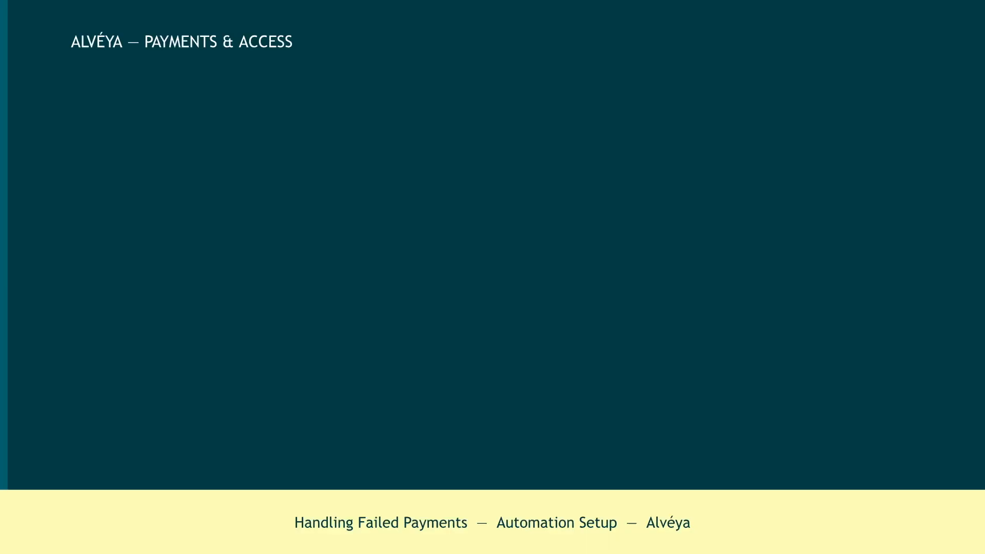